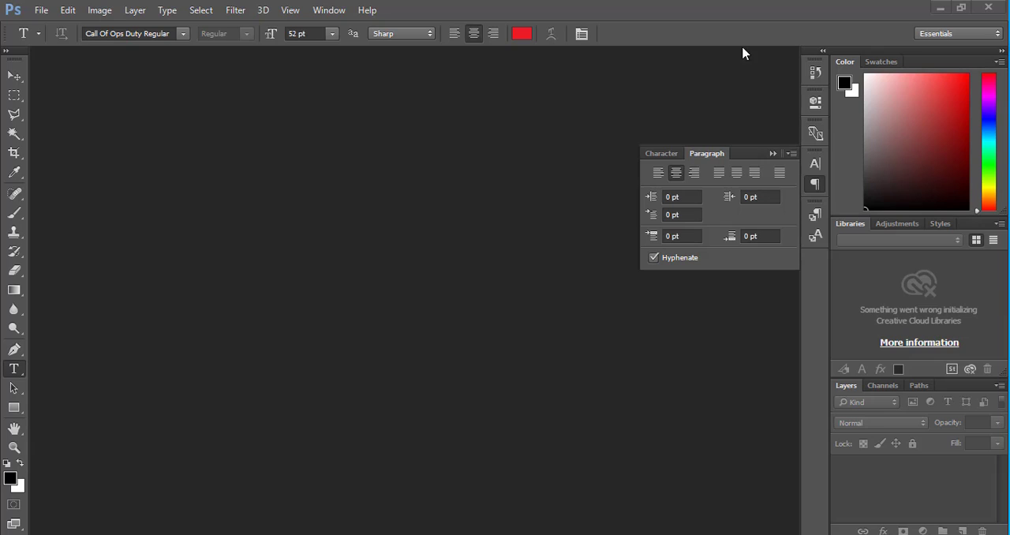
Collapse the Paragraph panel and create a new U.S. Paper Letter document, 8.5 by 11 inches at 300 pixels/inch with white background.
click(773, 154)
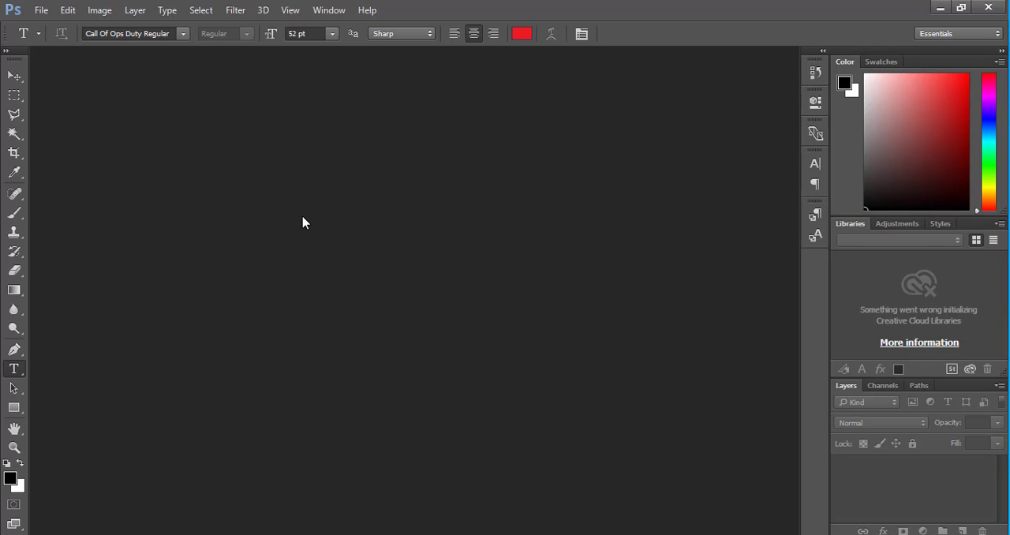
click(37, 10)
click(49, 25)
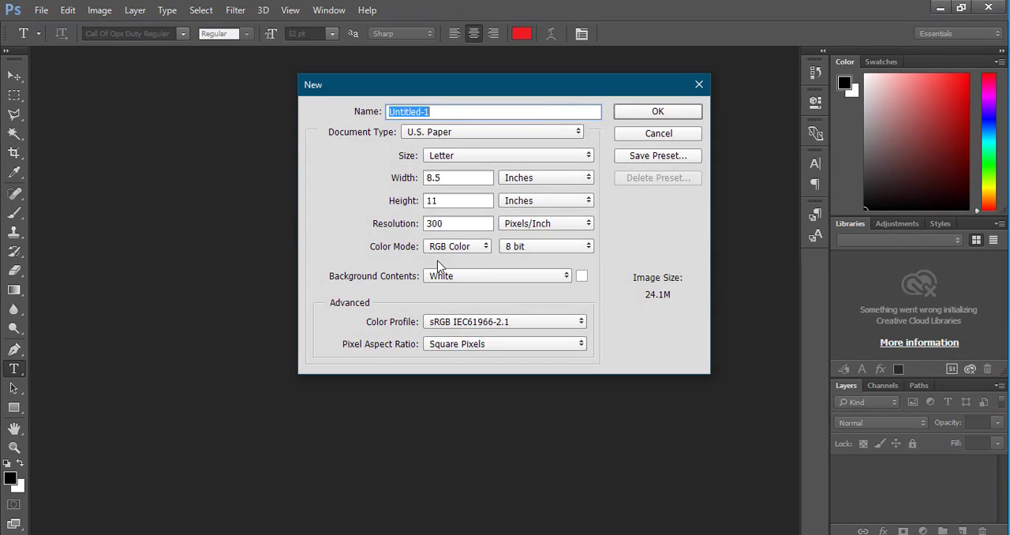
click(677, 113)
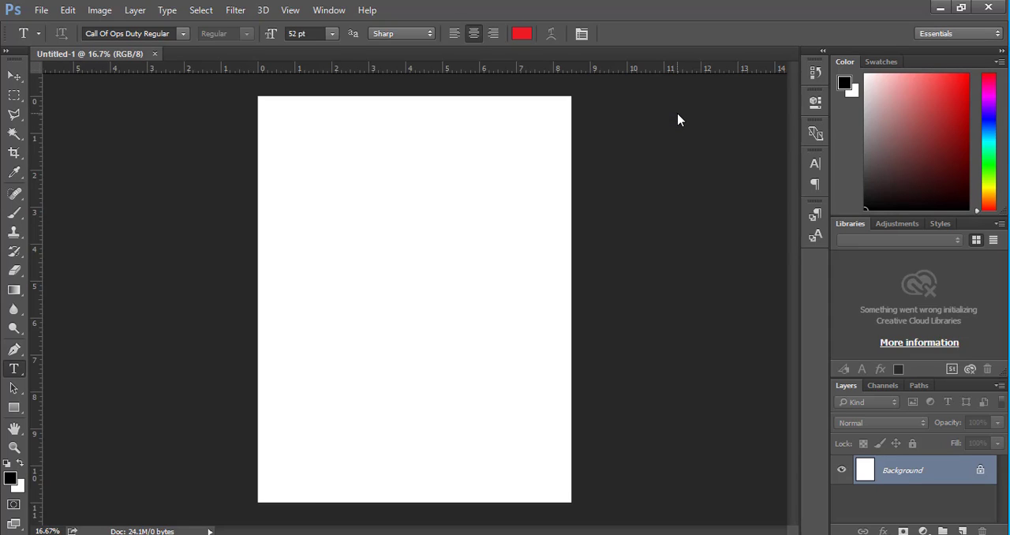
Add the text DETCHDR with the Horizontal Type Tool and move it to the middle of the page.
click(14, 369)
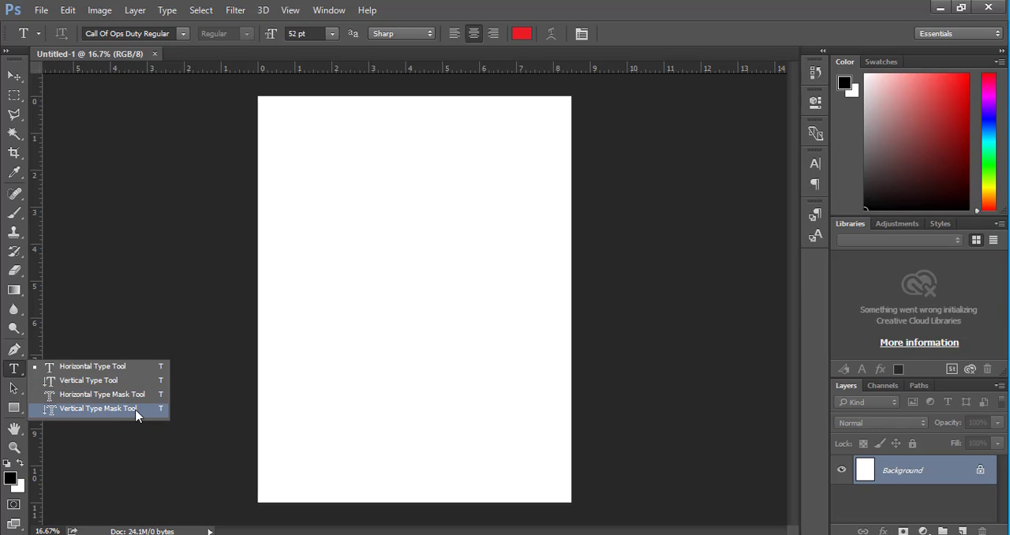
click(104, 369)
click(291, 269)
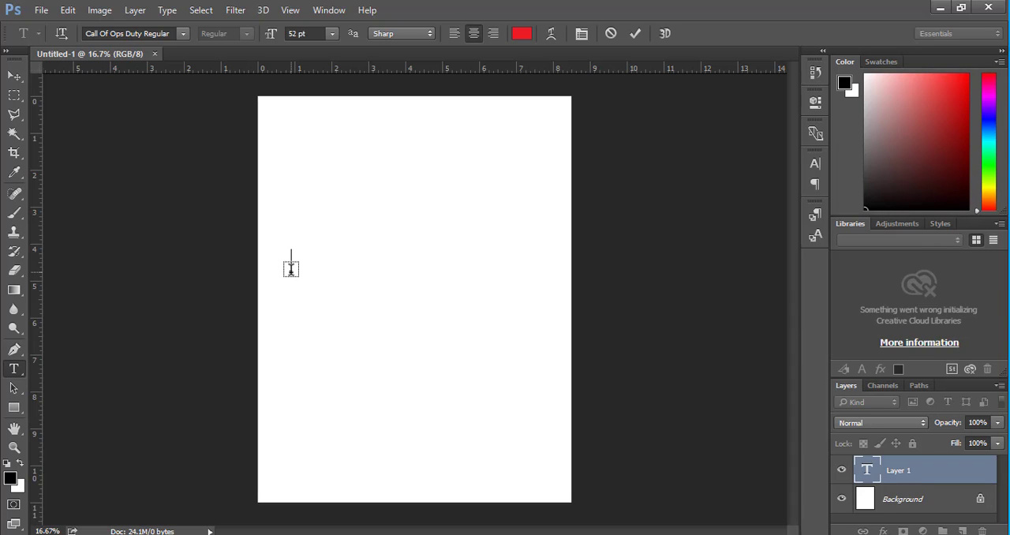
text(D)
text(ETCHDR)
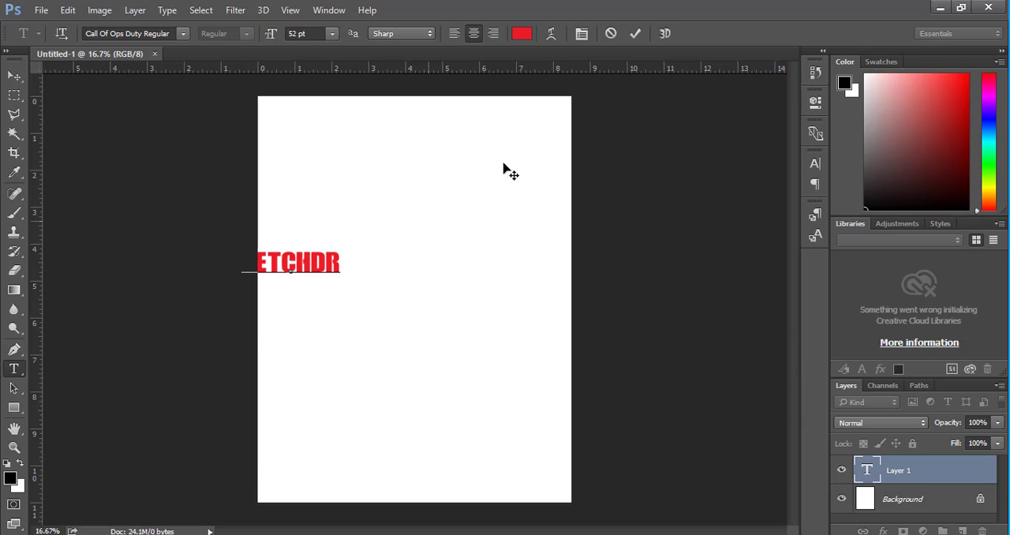
click(632, 38)
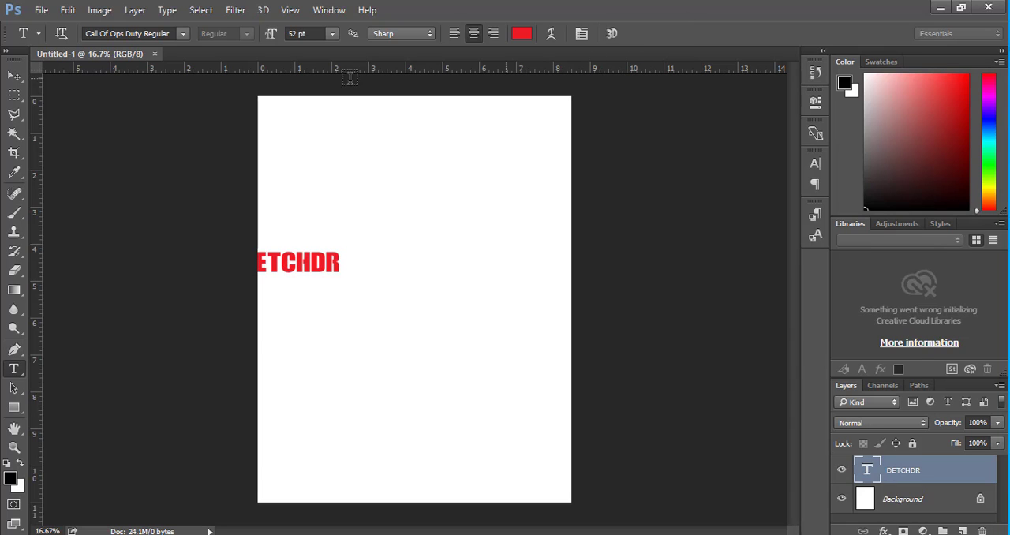
click(18, 79)
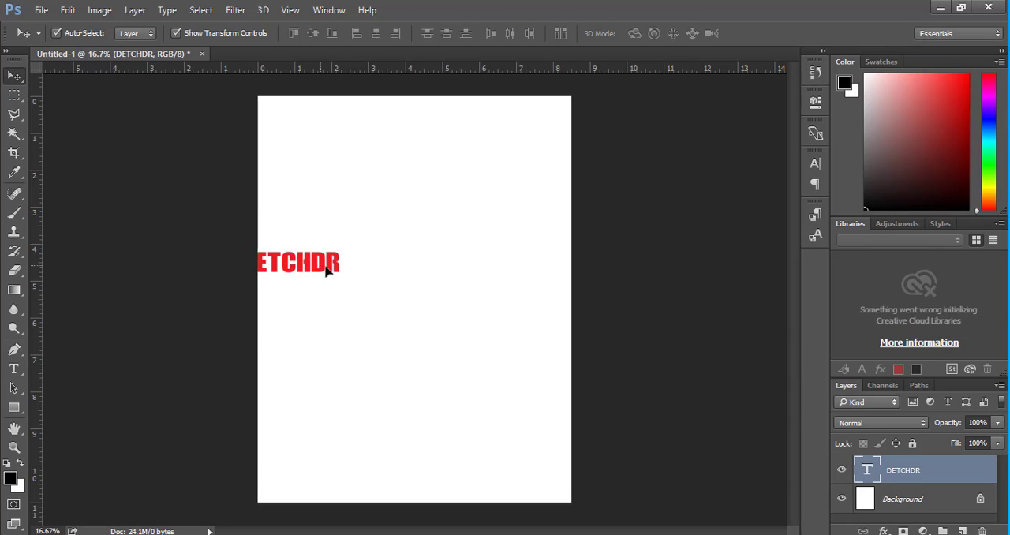
drag(327, 272, 452, 299)
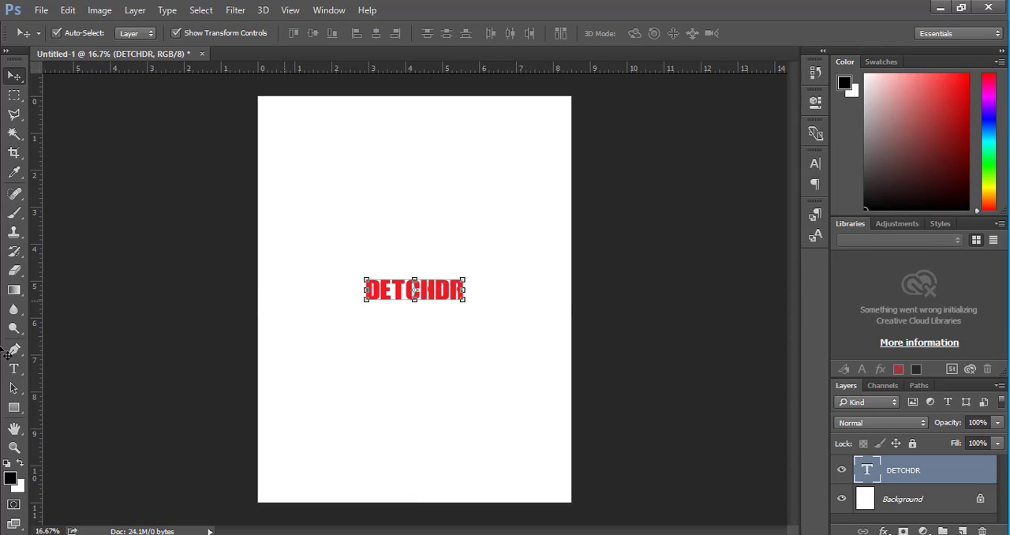
Select the whole DETCHDR text and preview fonts such as Bookman Old Style and Brush Script Std on it, keeping Call Of Ops Duty Regular.
click(16, 373)
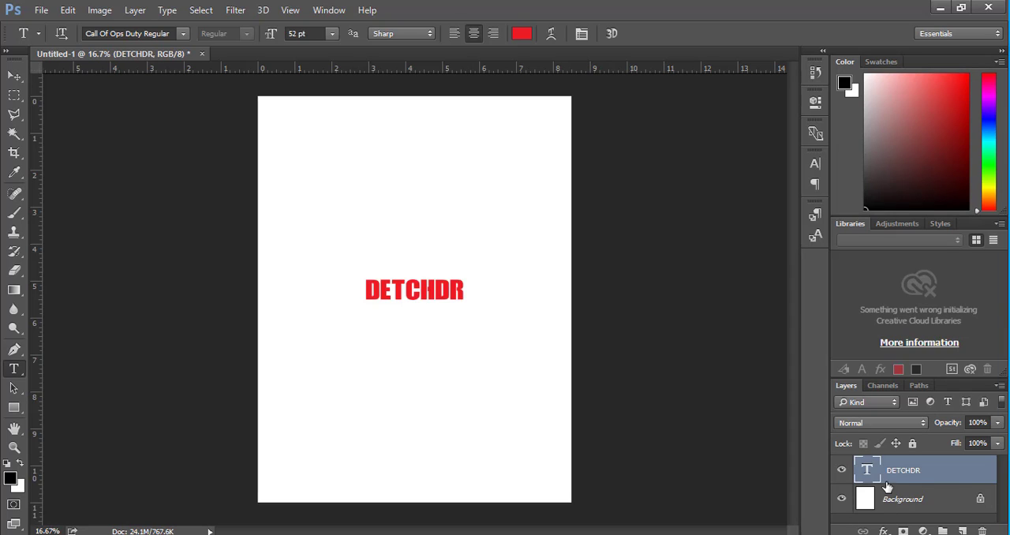
click(466, 292)
drag(461, 289, 321, 288)
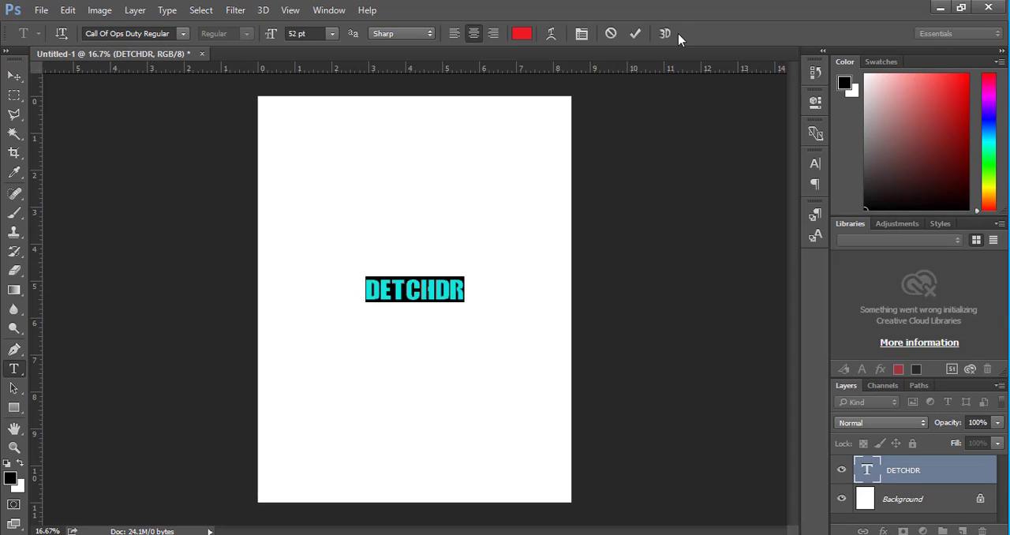
click(183, 34)
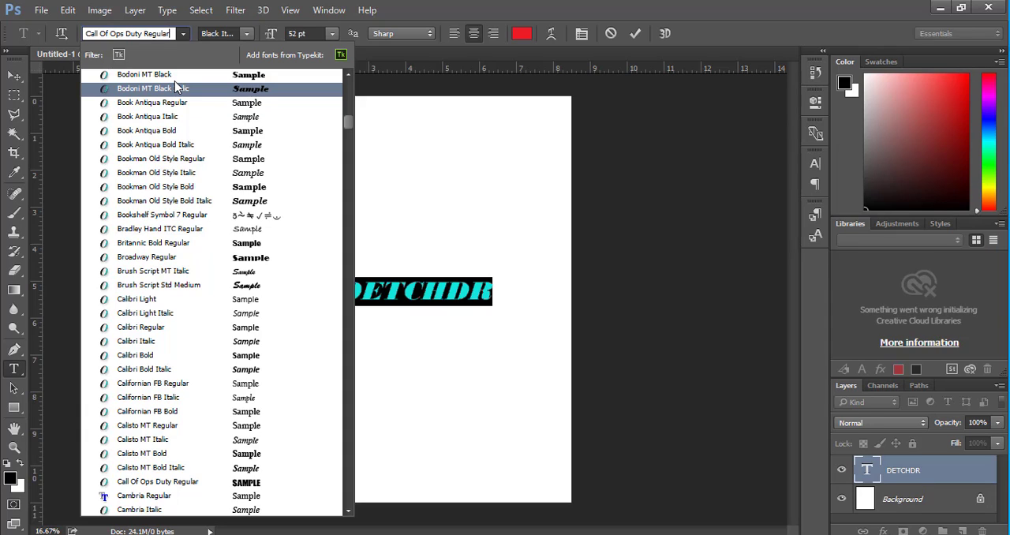
key(Down)
key(Down)
key(Down)
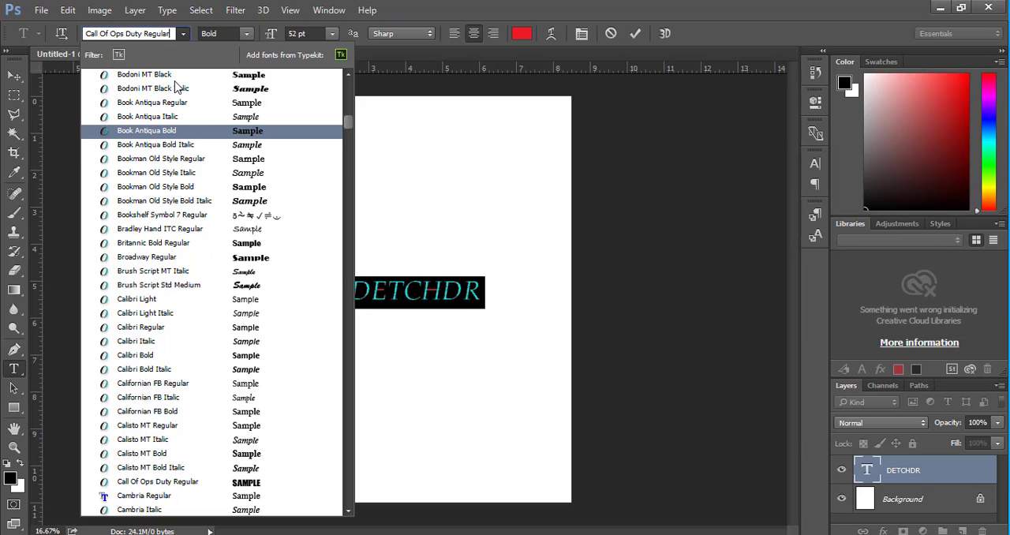
key(Down)
key(Down)
key(Down)
key(Down)
key(Down)
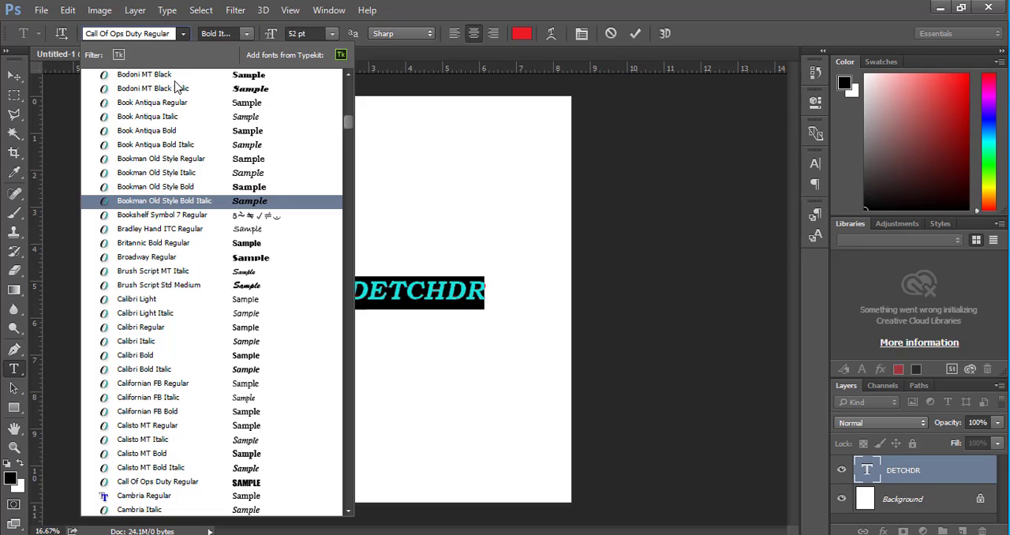
key(Up)
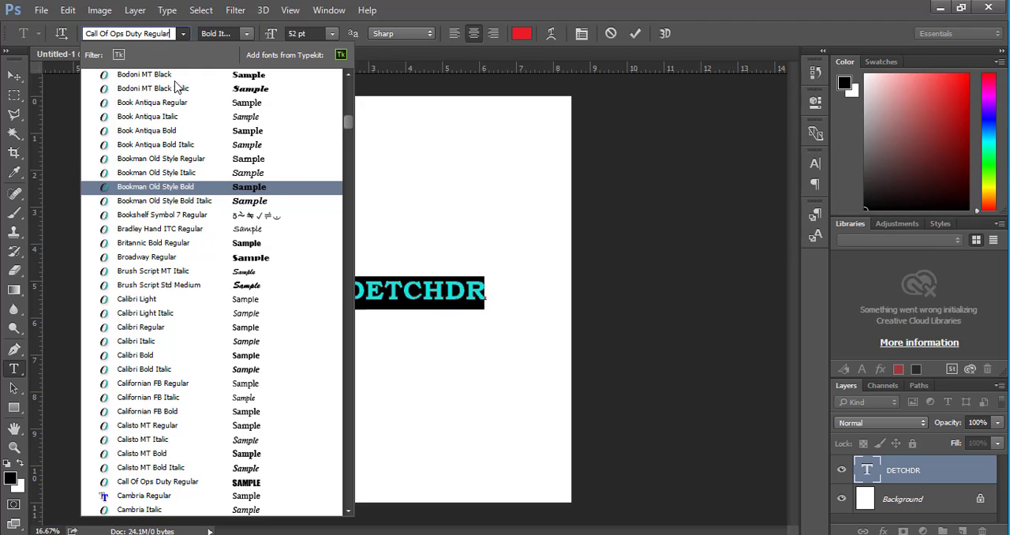
key(Down)
key(Down)
key(Down)
key(Down)
key(Down)
key(Down)
key(Down)
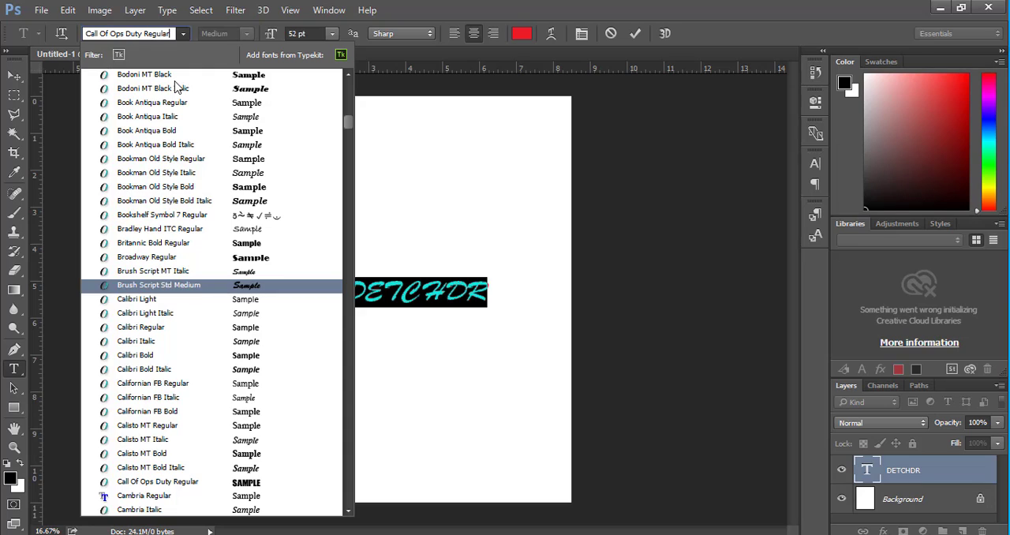
key(Down)
key(Down)
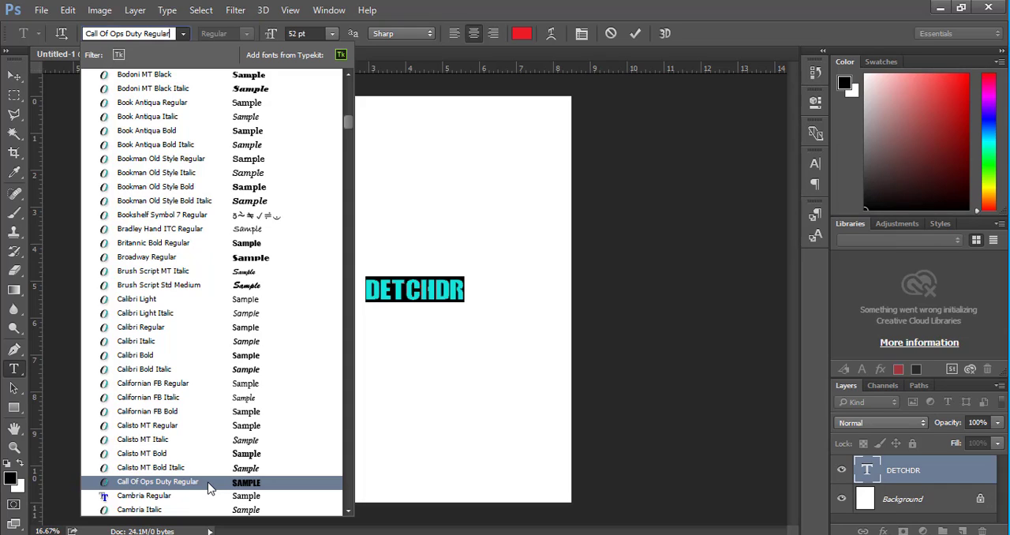
click(210, 488)
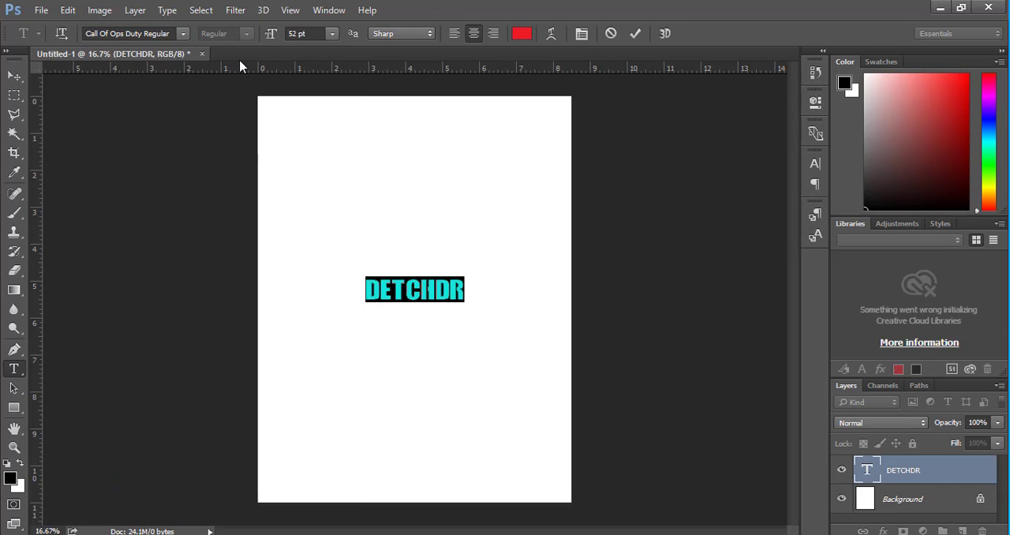
Try Broadway Regular and Bodoni MT Black Italic on the selected text and settle on Bodoni MT in the Regular style.
click(185, 36)
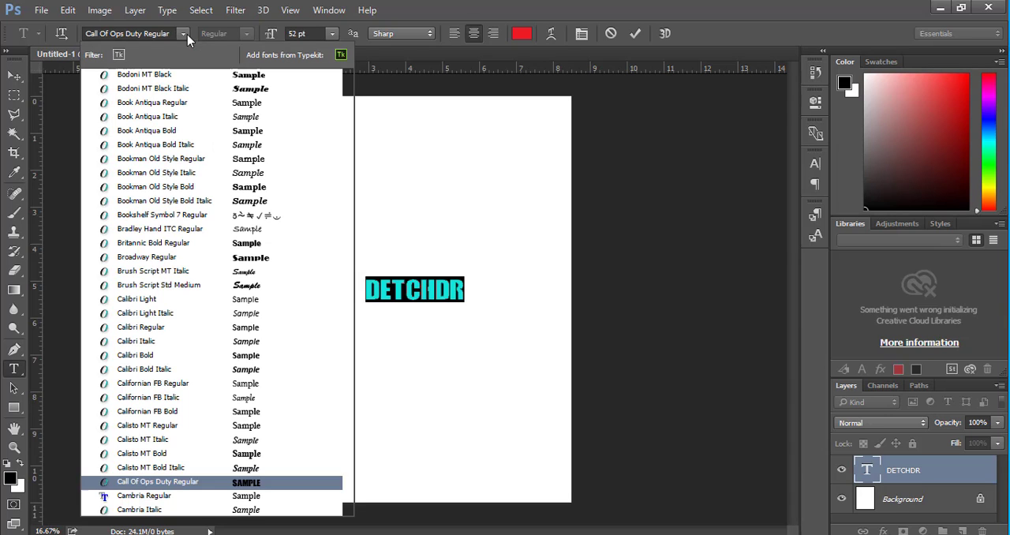
click(224, 260)
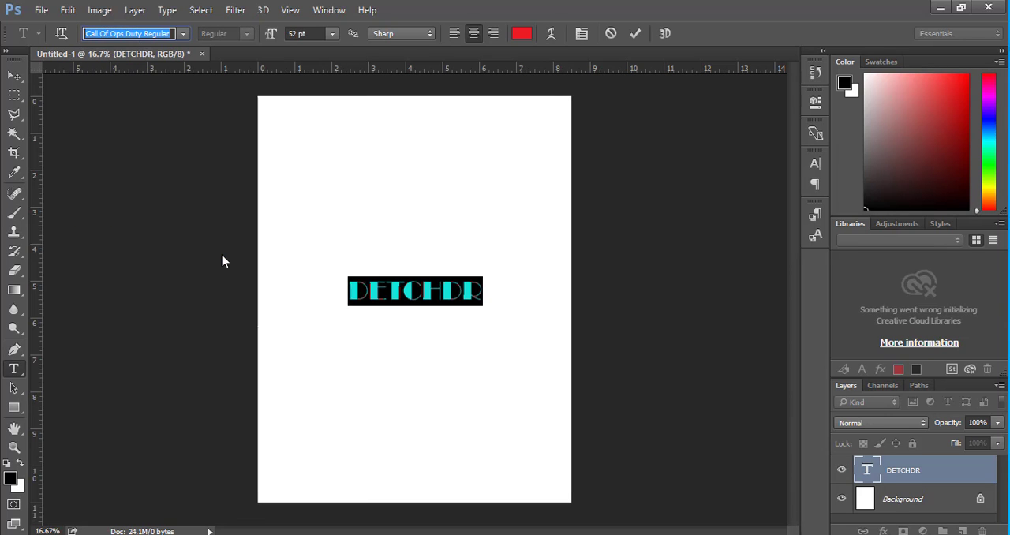
click(182, 34)
click(197, 97)
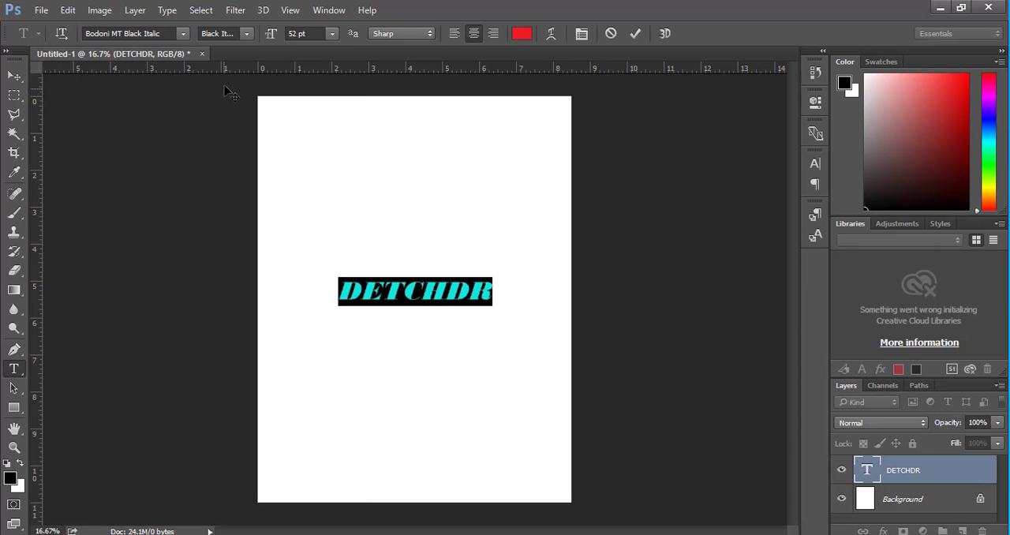
click(245, 34)
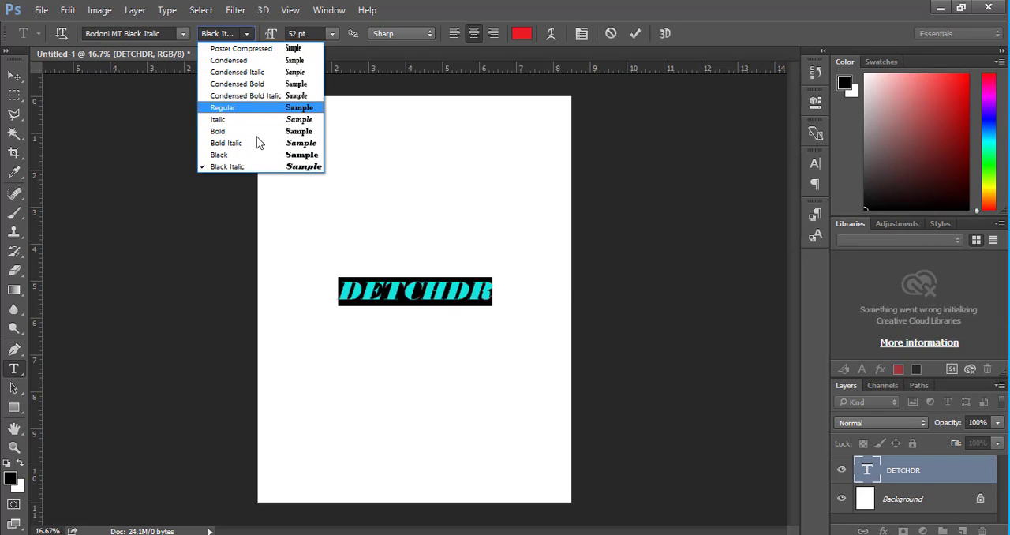
click(229, 108)
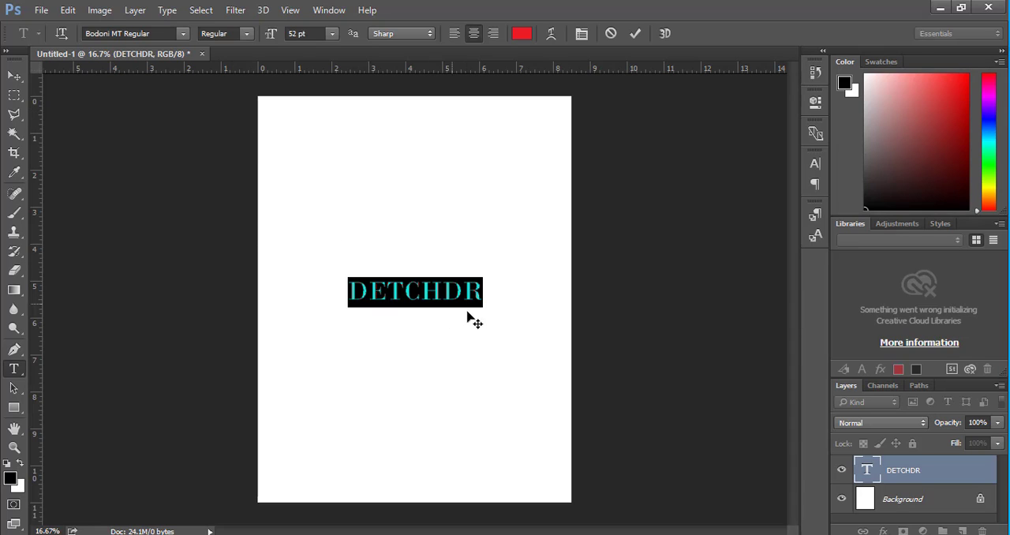
Try a 12 pt font size on the selected text and set its size to 72 pt.
click(332, 35)
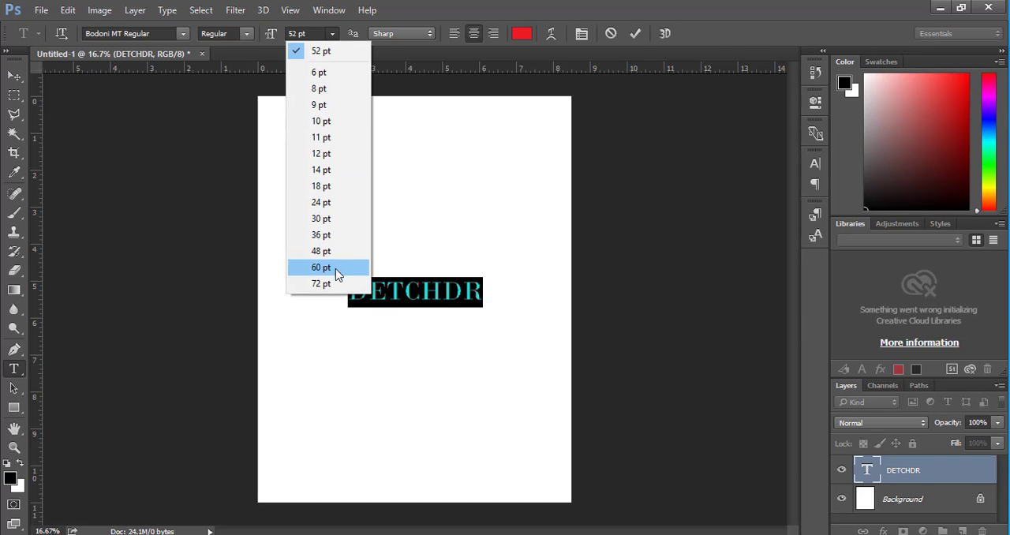
click(330, 285)
click(333, 34)
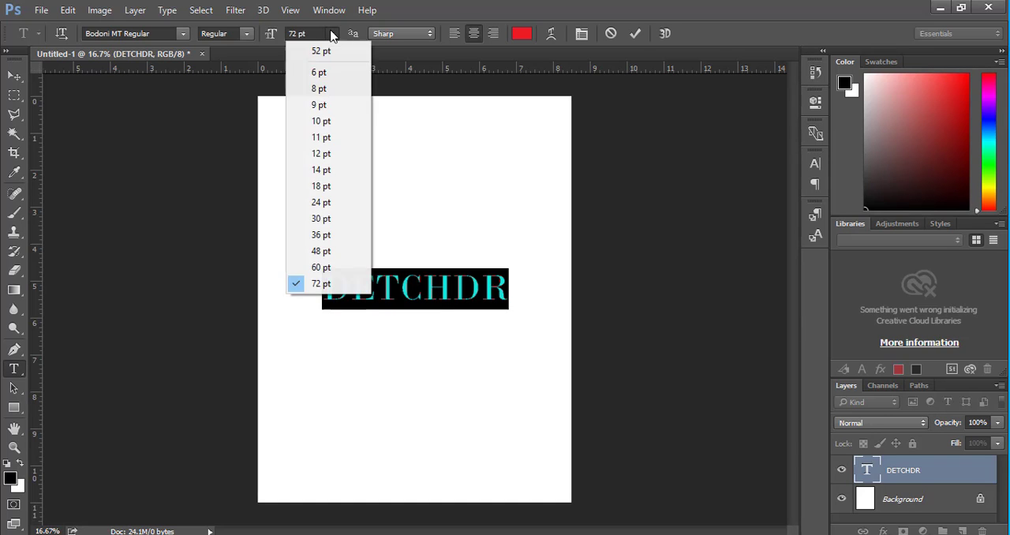
click(325, 154)
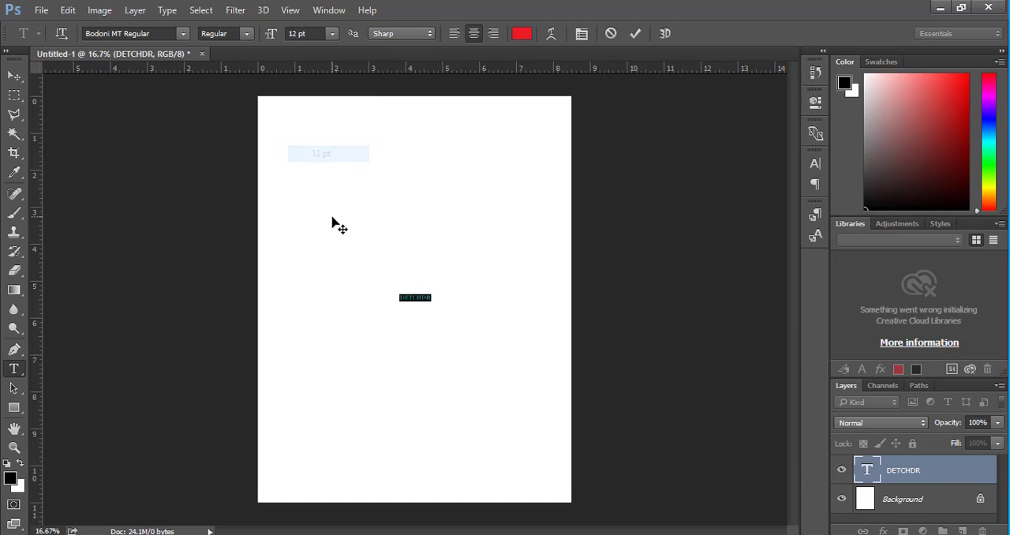
click(331, 35)
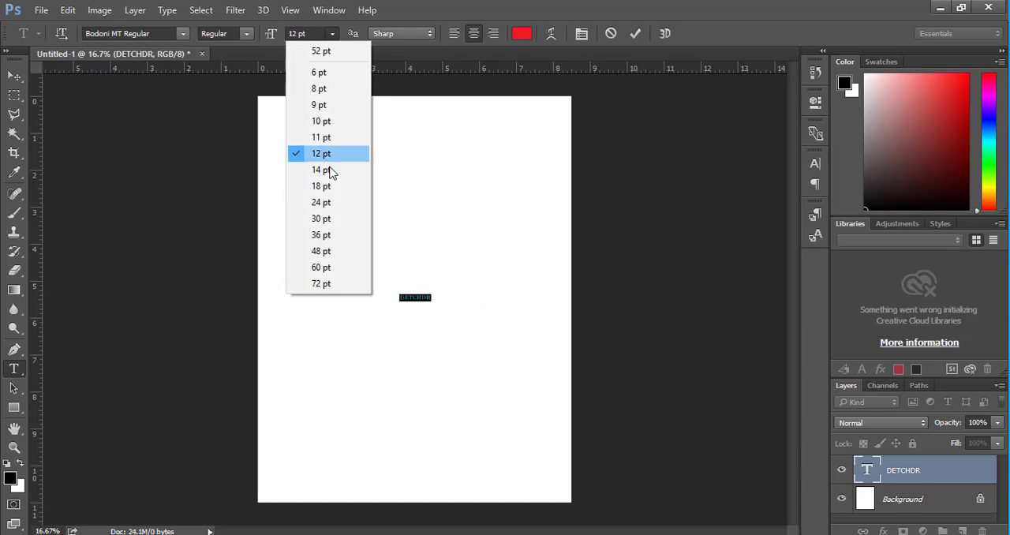
click(320, 292)
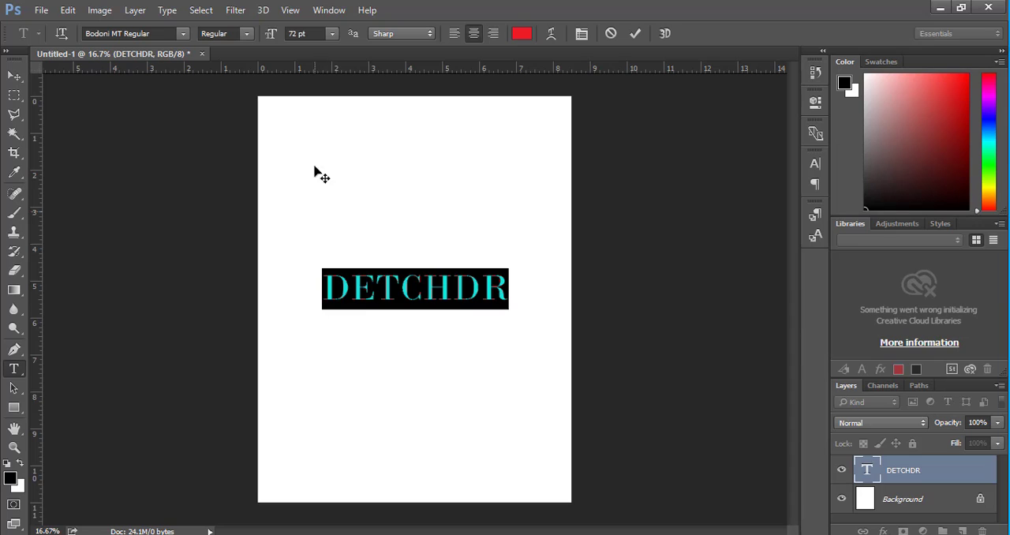
Try left and center alignment on the DETCHDR text and set it to right alignment.
click(453, 38)
click(474, 34)
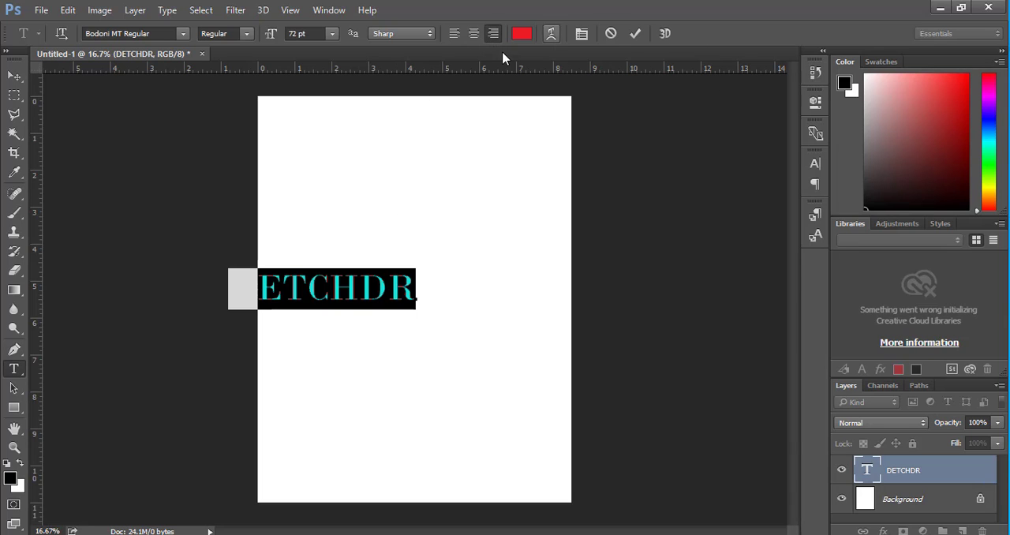
Try yellow, blue and dark gray as the DETCHDR text color and set it to a bright, fully saturated red.
click(527, 39)
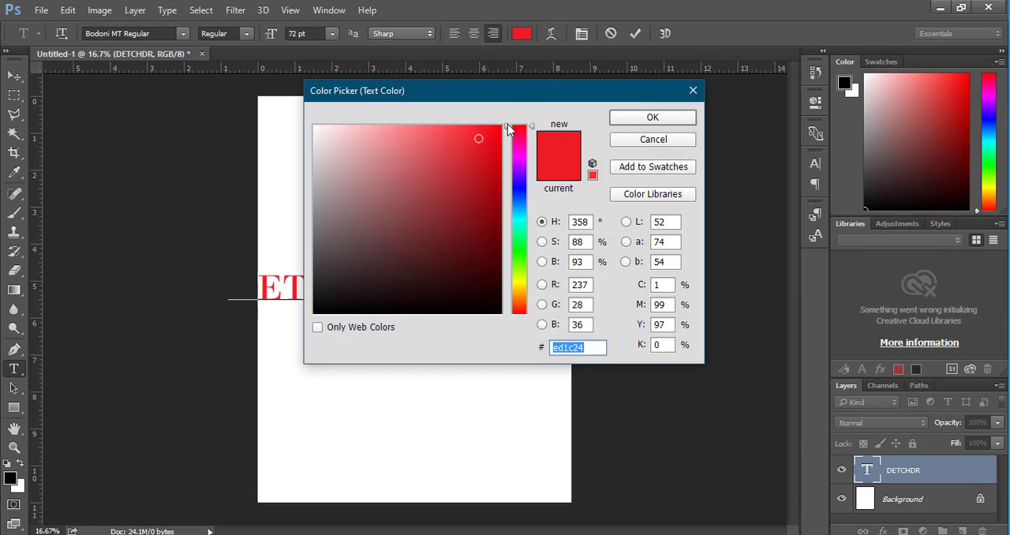
drag(534, 95, 891, 152)
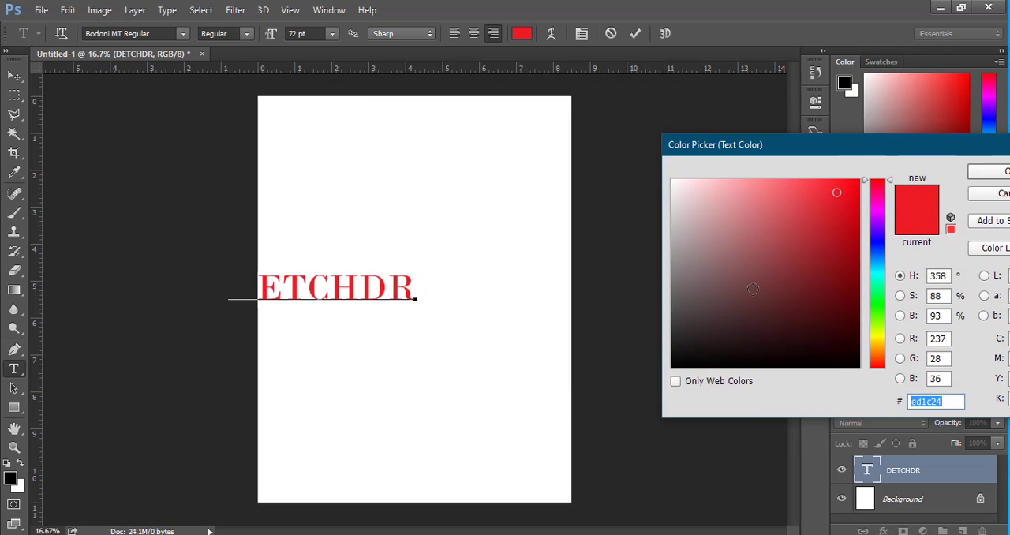
drag(874, 341, 873, 335)
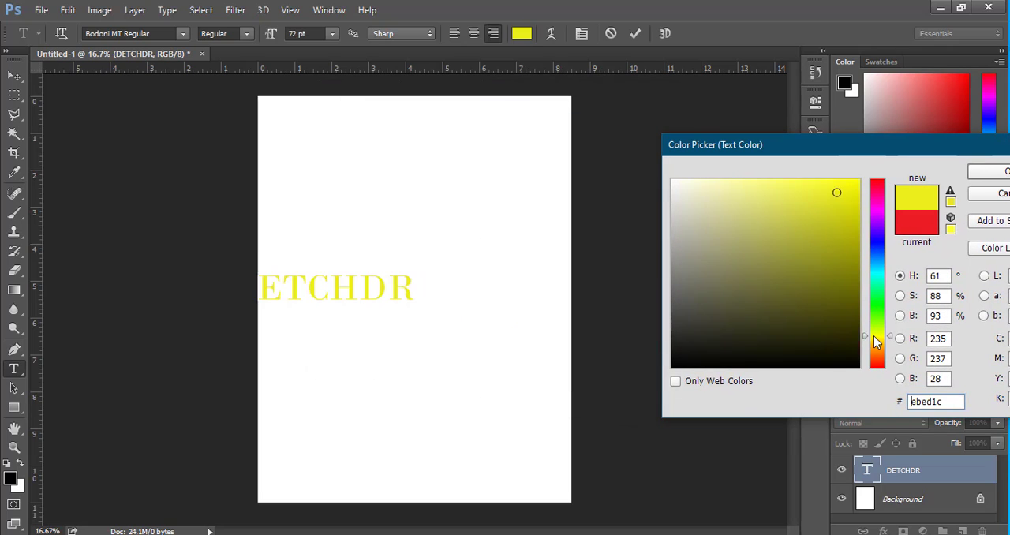
click(854, 182)
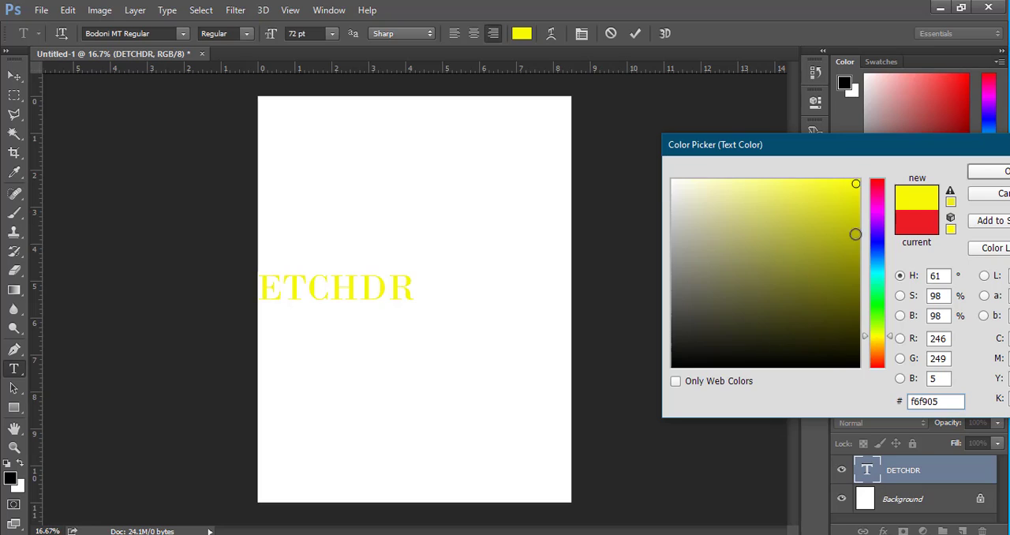
click(878, 250)
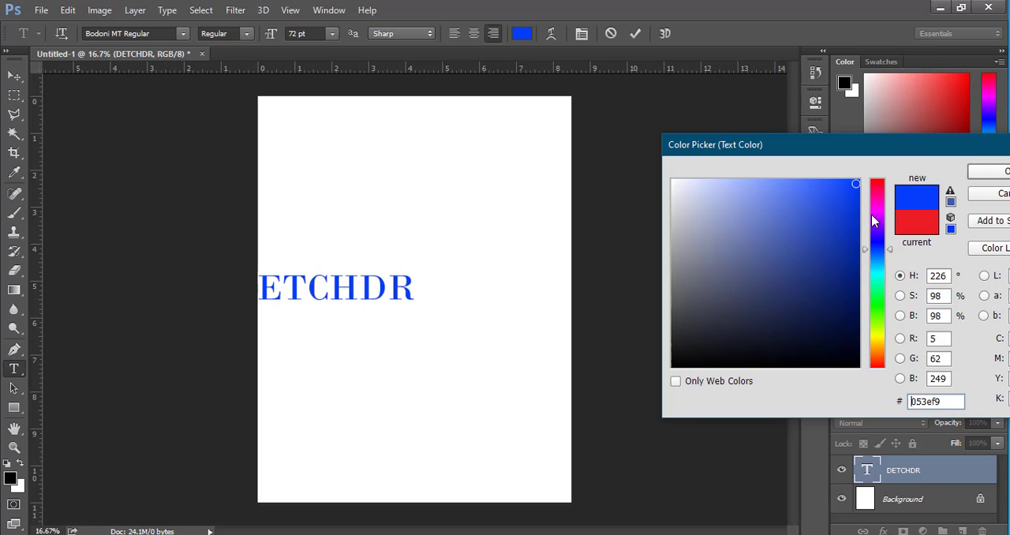
click(878, 217)
mouse_move(851, 191)
mouse_down()
mouse_move(730, 316)
mouse_move(751, 359)
mouse_move(679, 310)
mouse_up()
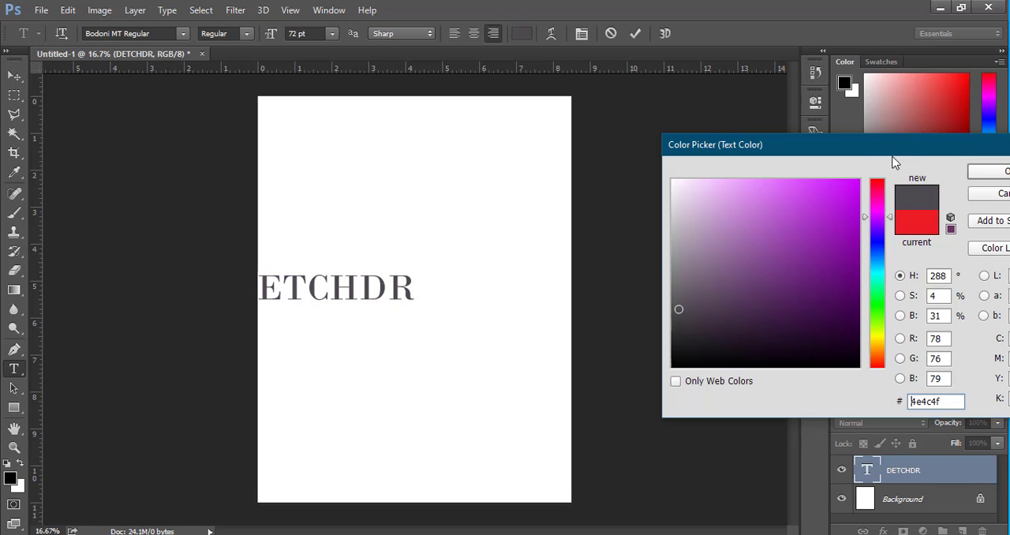
drag(893, 157, 710, 213)
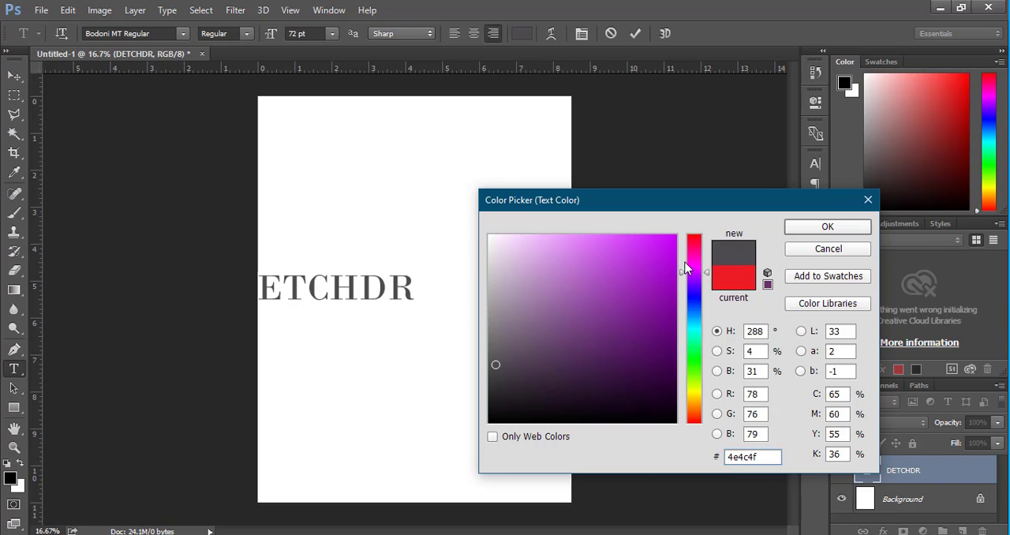
click(692, 237)
click(675, 237)
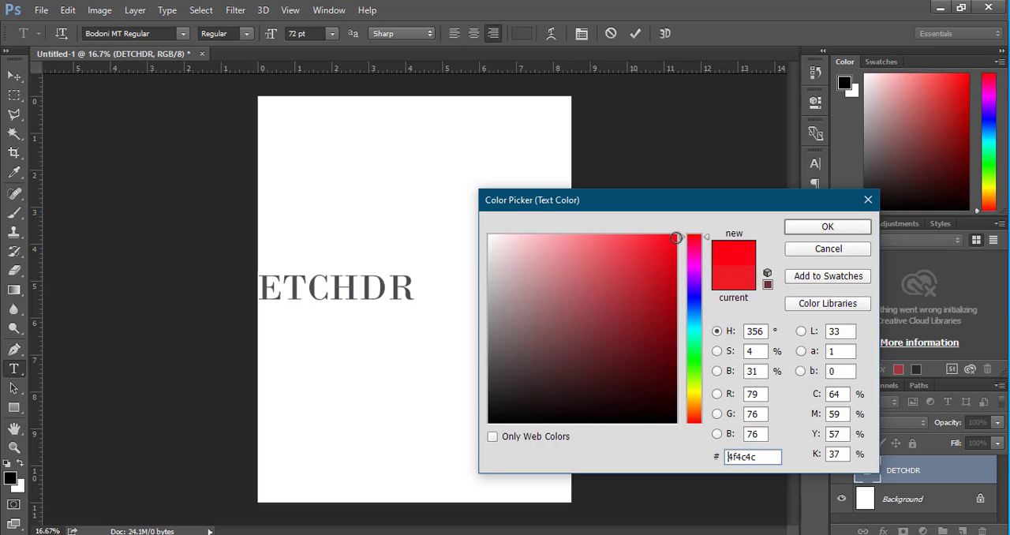
click(820, 227)
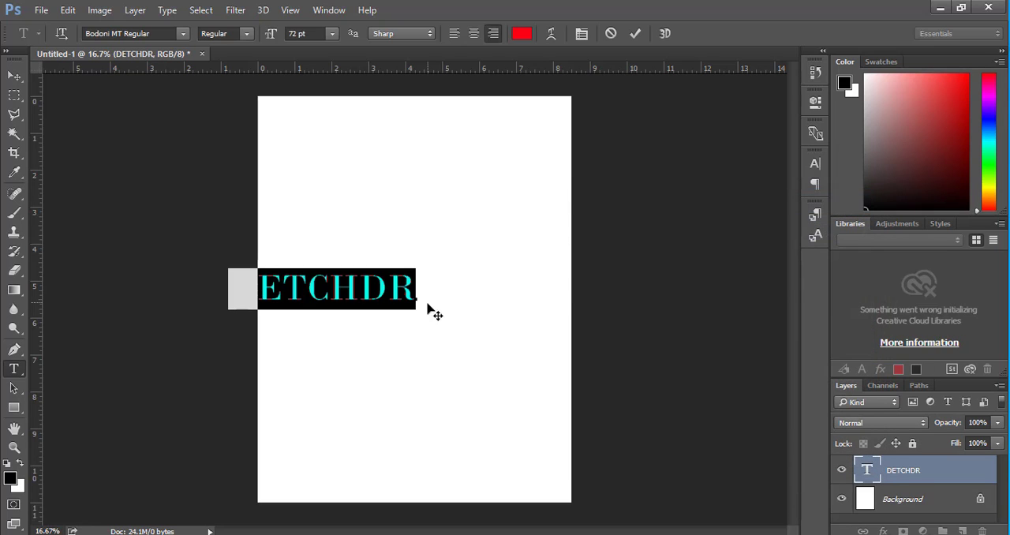
Show the Character settings for the selected text and look through the font size choices, keeping 72 pt.
click(582, 34)
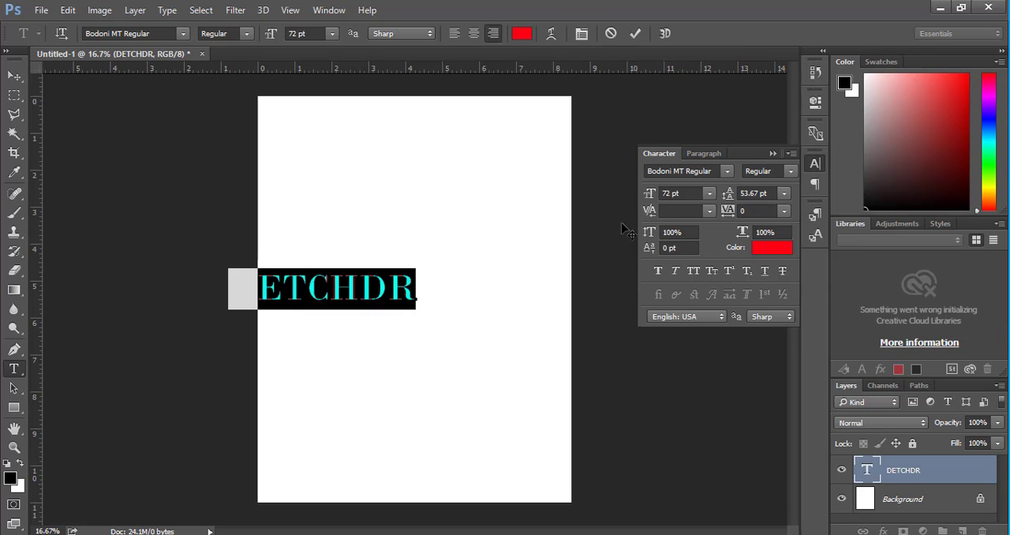
click(710, 194)
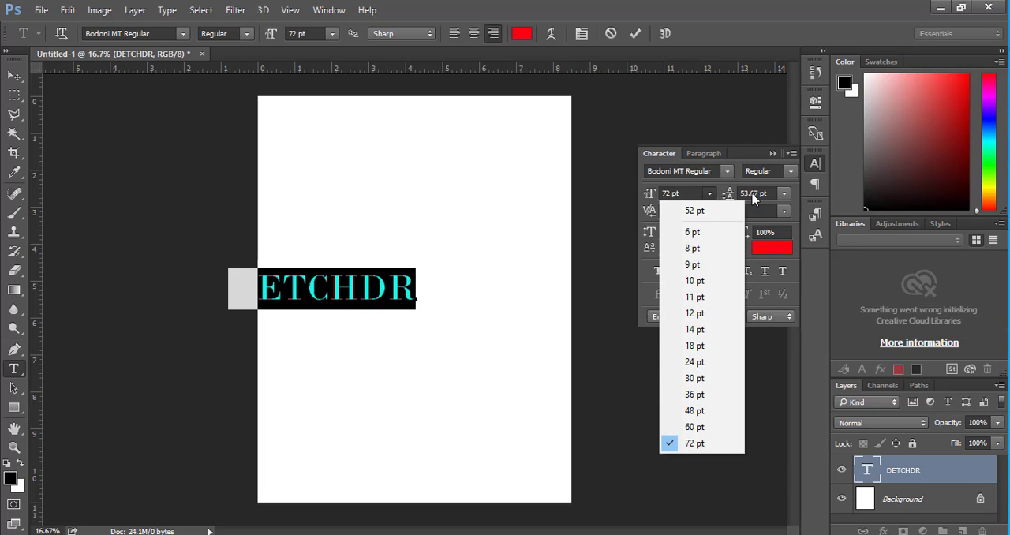
click(792, 205)
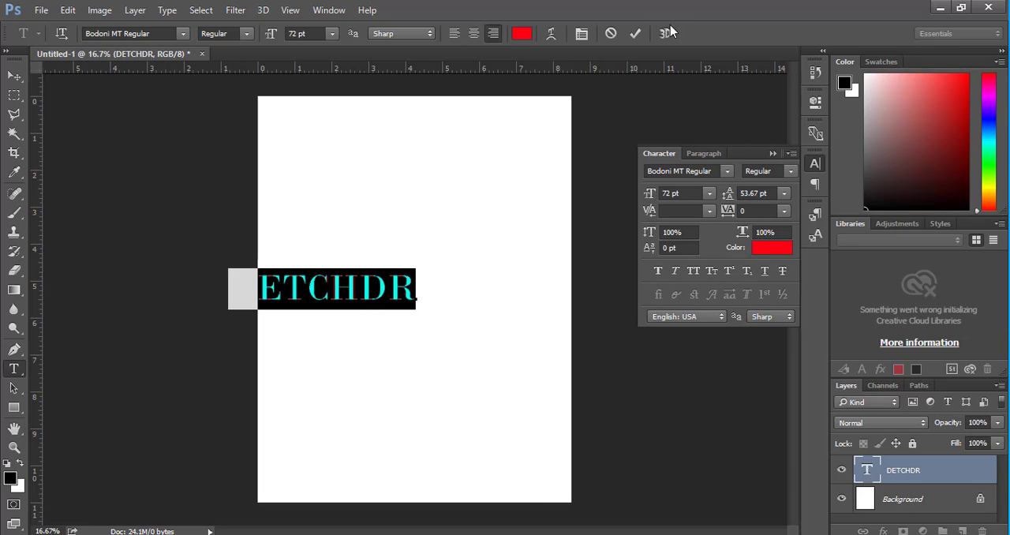
Commit the text edit and move the DETCHDR text fully onto the page, near its center.
click(636, 34)
click(14, 75)
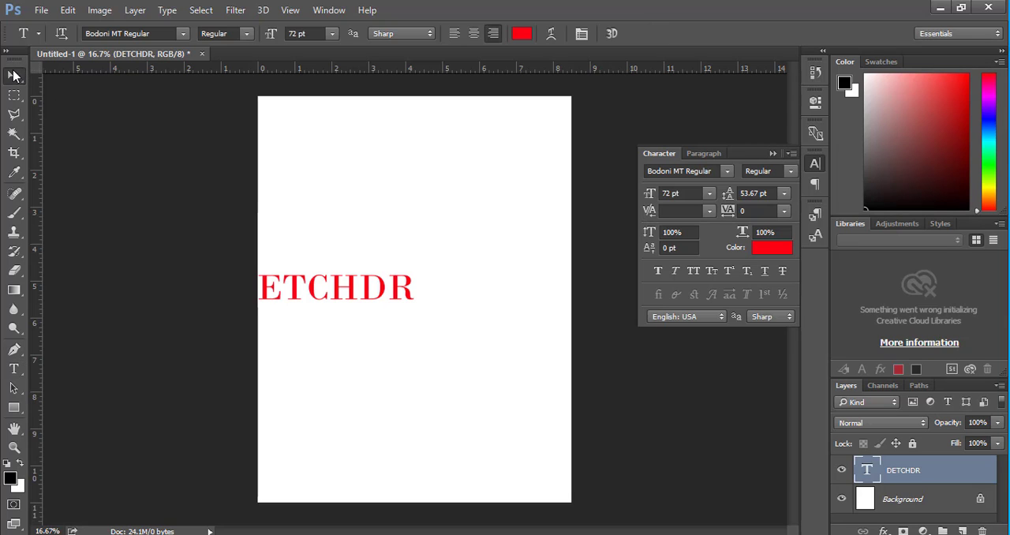
drag(349, 293, 437, 289)
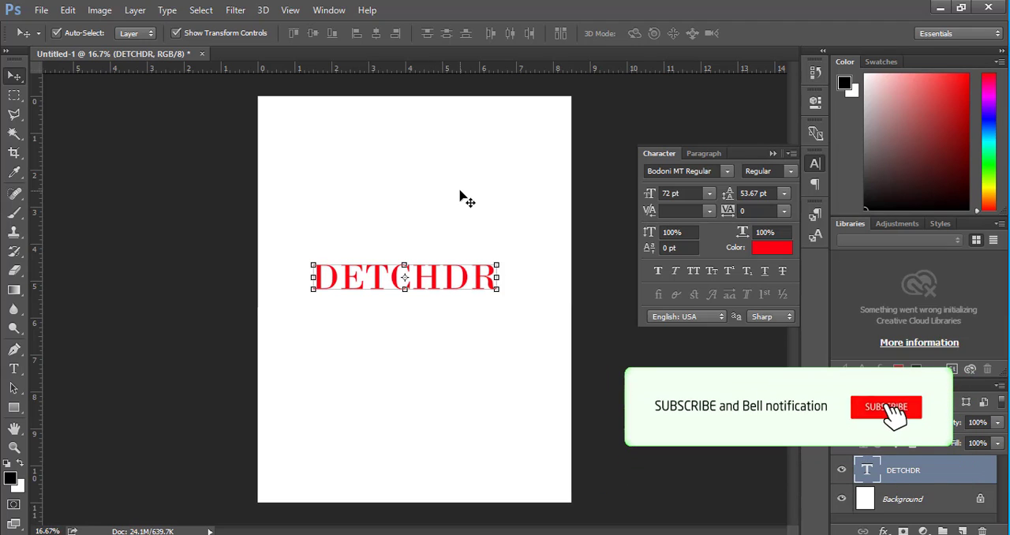